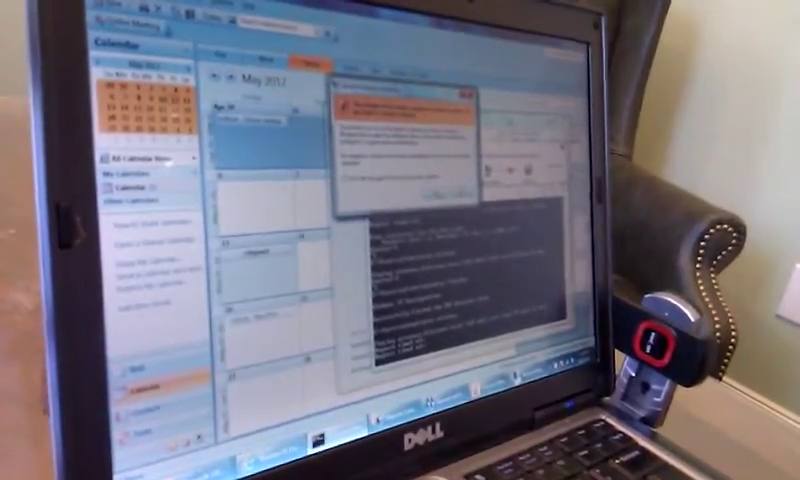
Step: Accept the warning dialog so the remote desktop connection attempt begins
key("Return")
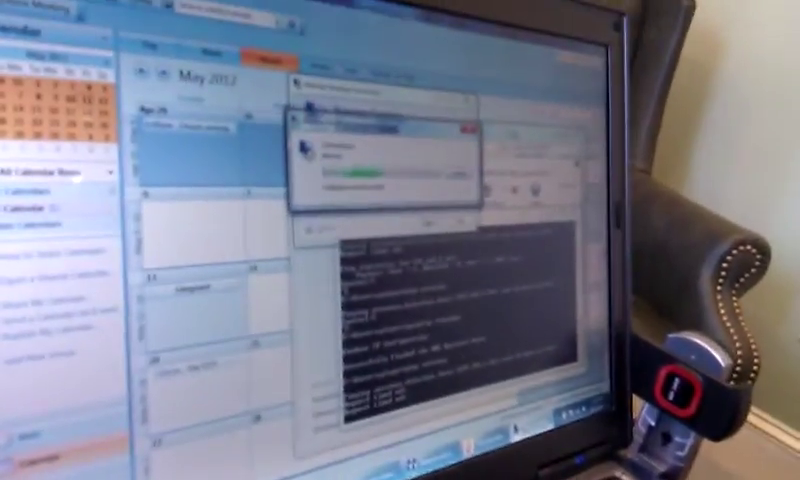